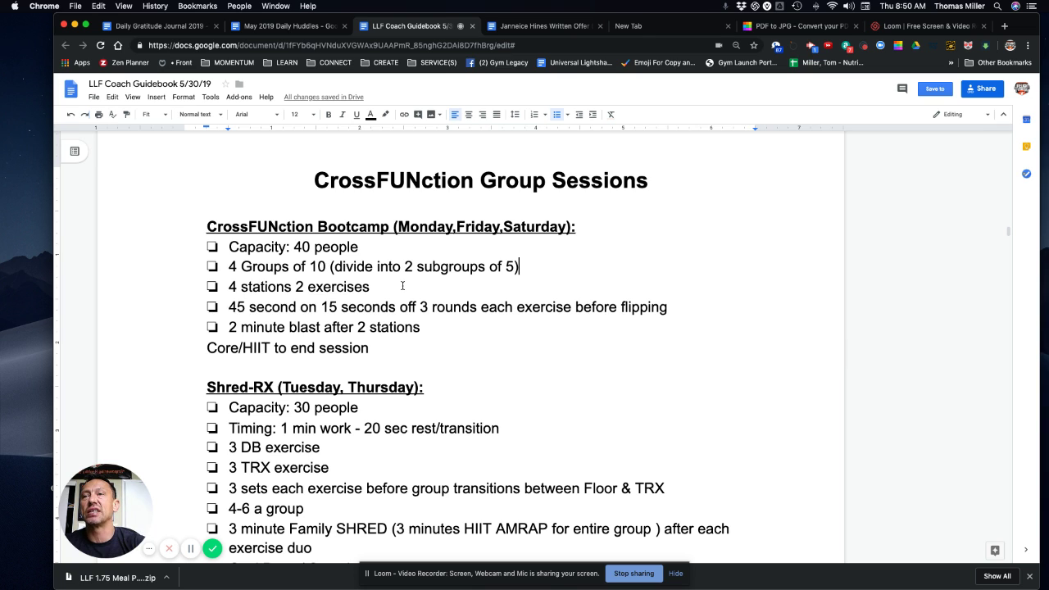
Insert 'Finishing Move ' before 'Core/HIIT to end session' in the Bootcamp closing line.
scroll(403, 286, "down", 1)
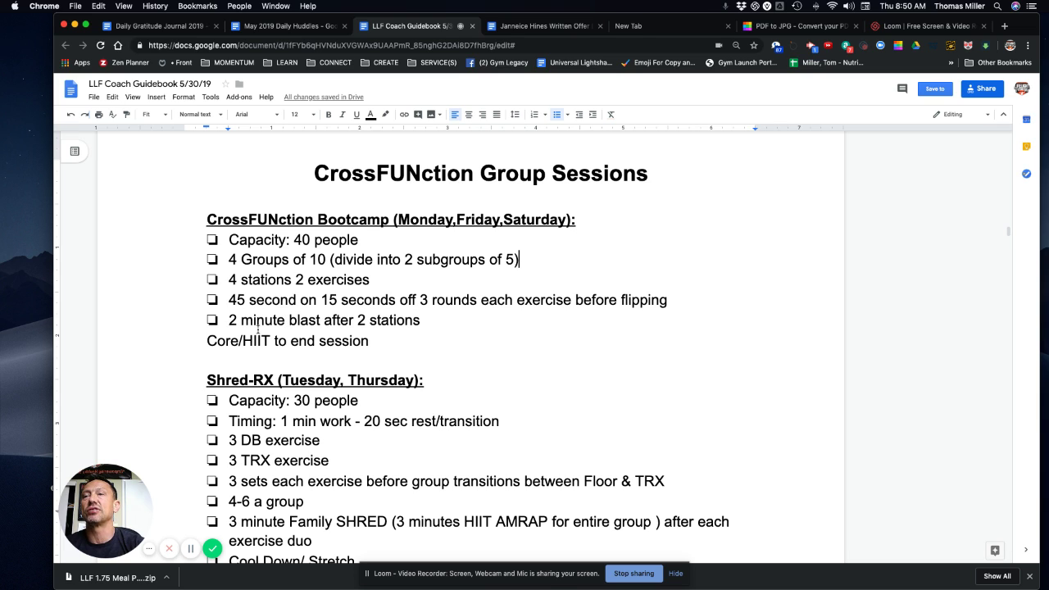
left_click(217, 341)
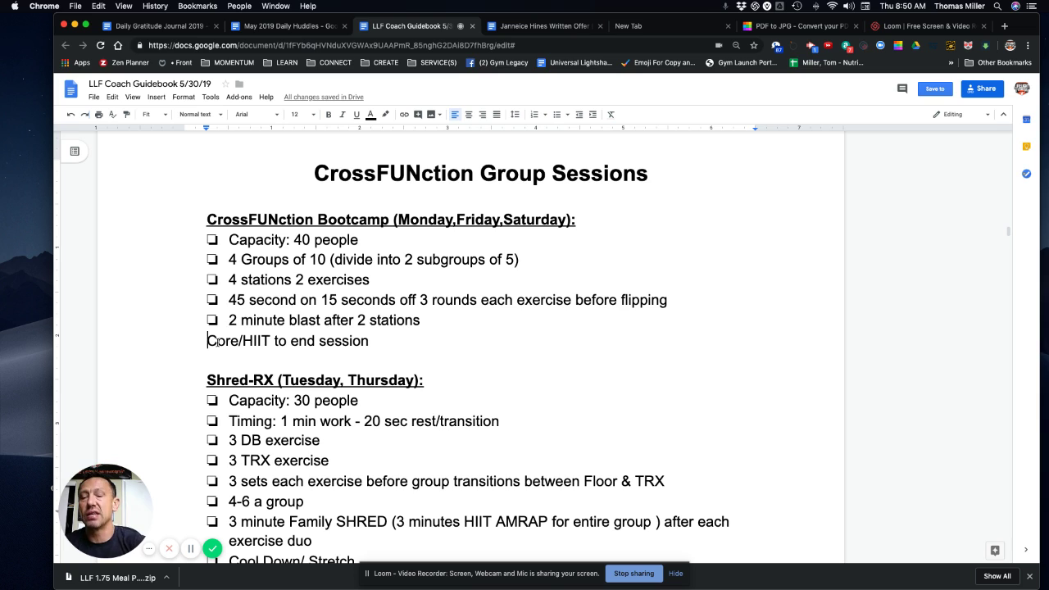
type("Finishing Mov")
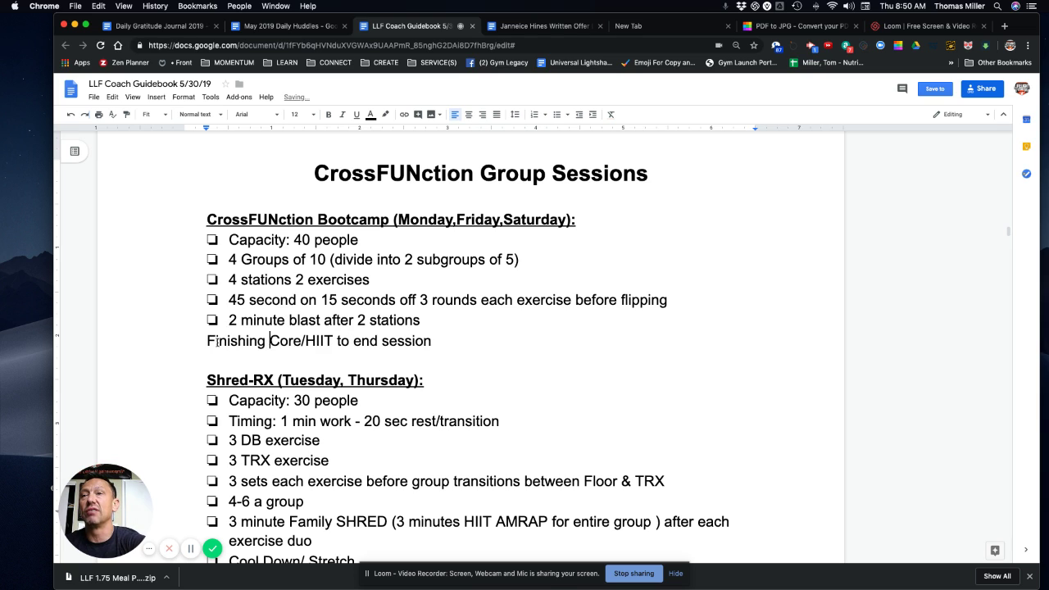
type("e")
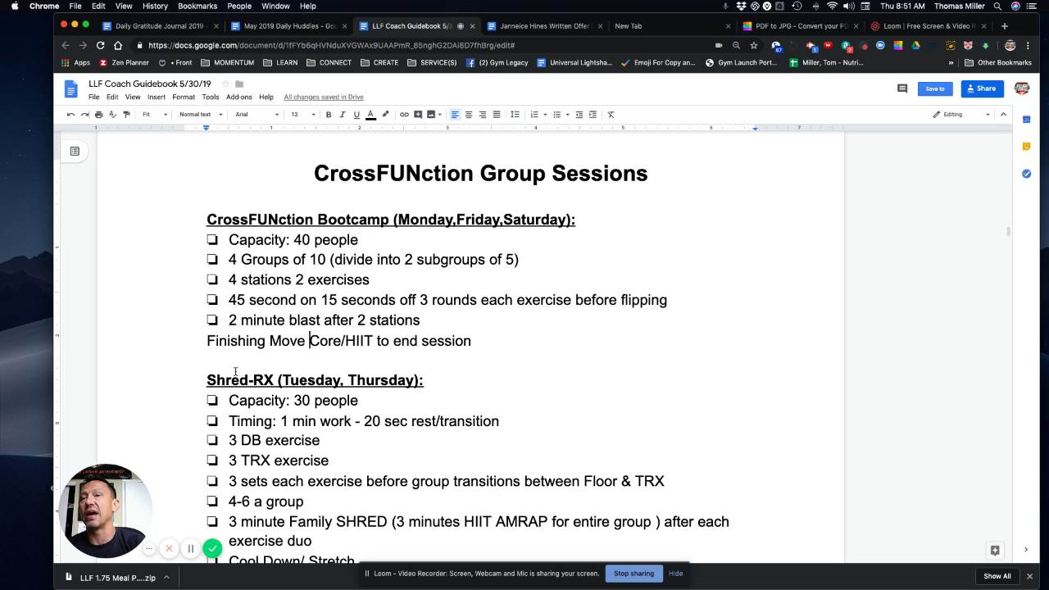
Replace 'hred' with 'HRED' so the heading reads SHRED-RX.
left_click_drag(208, 380, 250, 380)
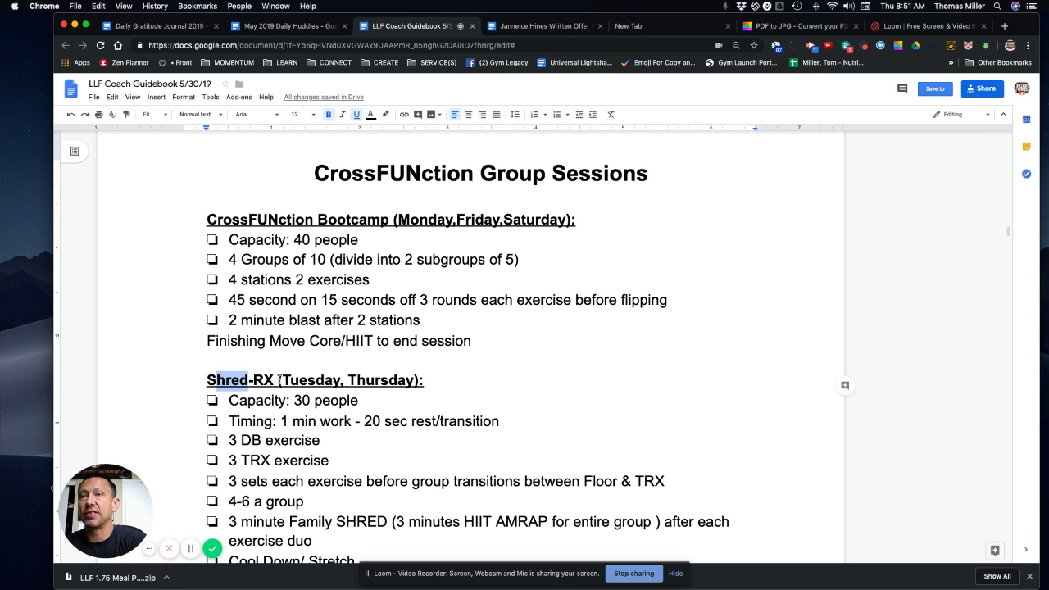
type("H")
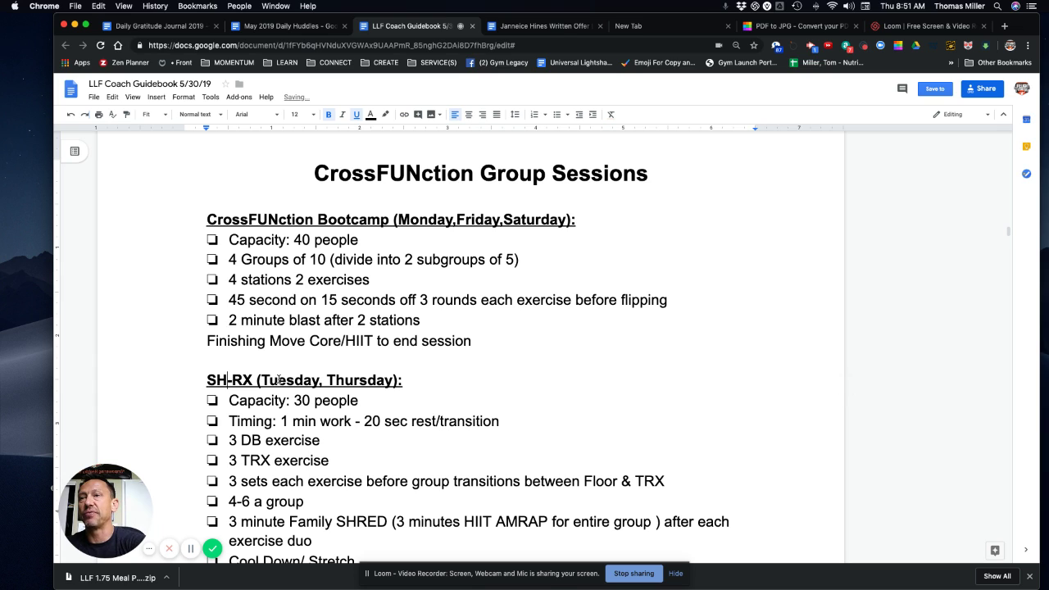
type("RED")
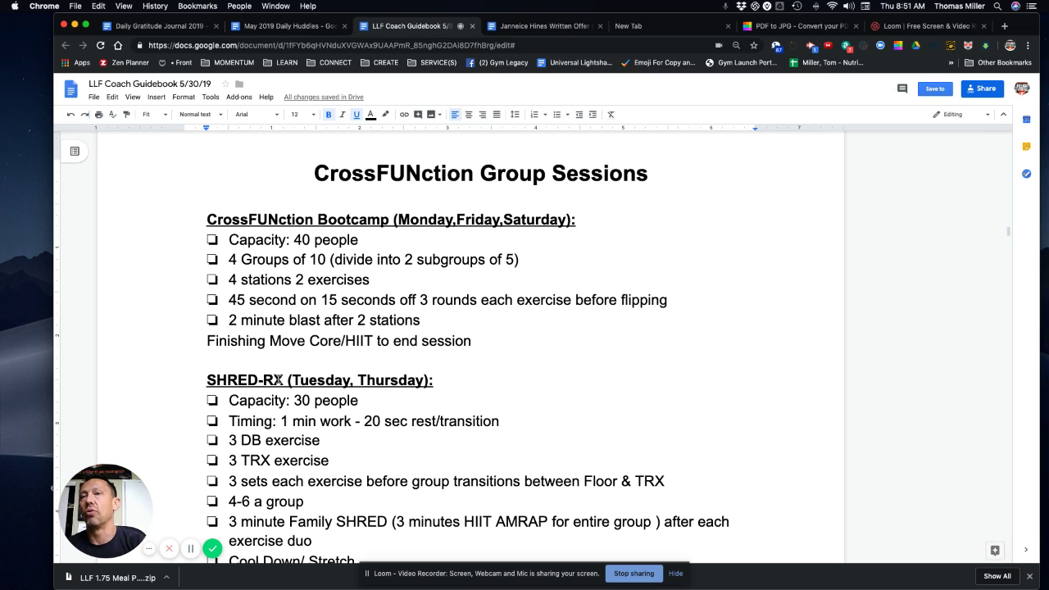
scroll(408, 376, "down", 1)
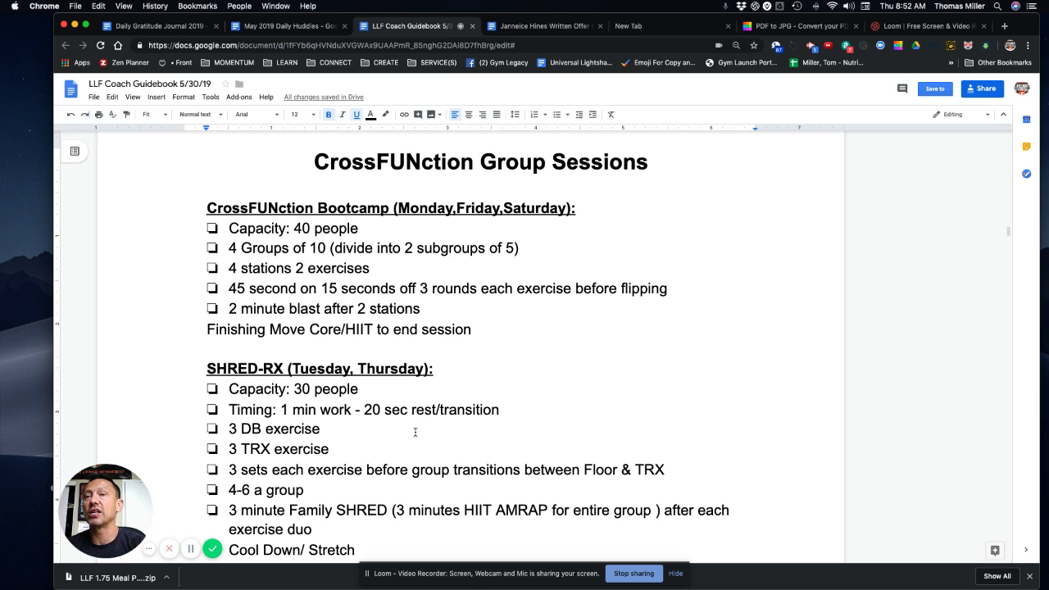
scroll(402, 442, "down", 2)
scroll(399, 446, "down", 2)
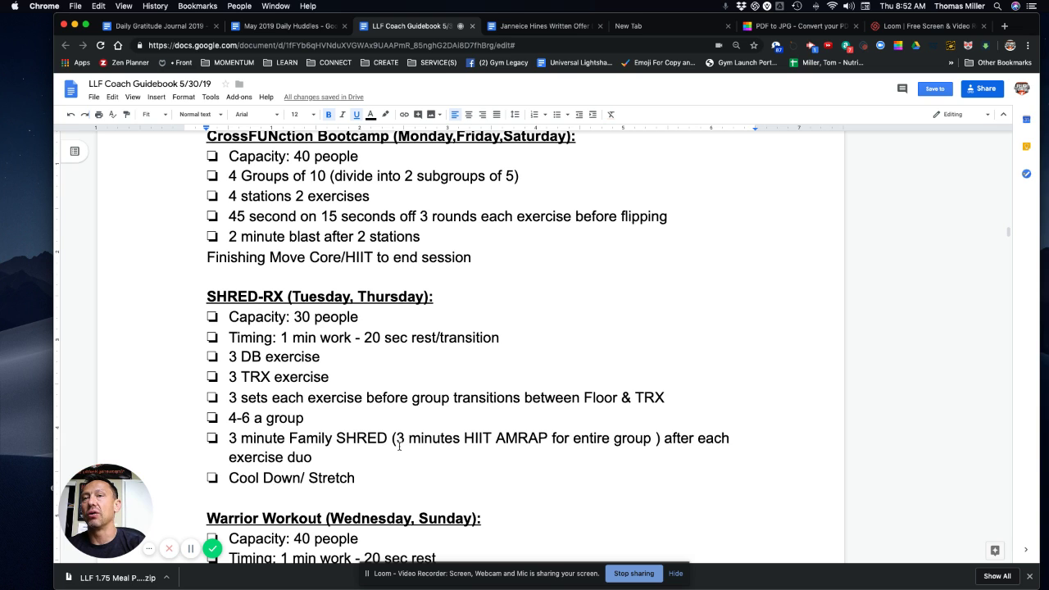
scroll(400, 445, "down", 1)
scroll(399, 445, "down", 1)
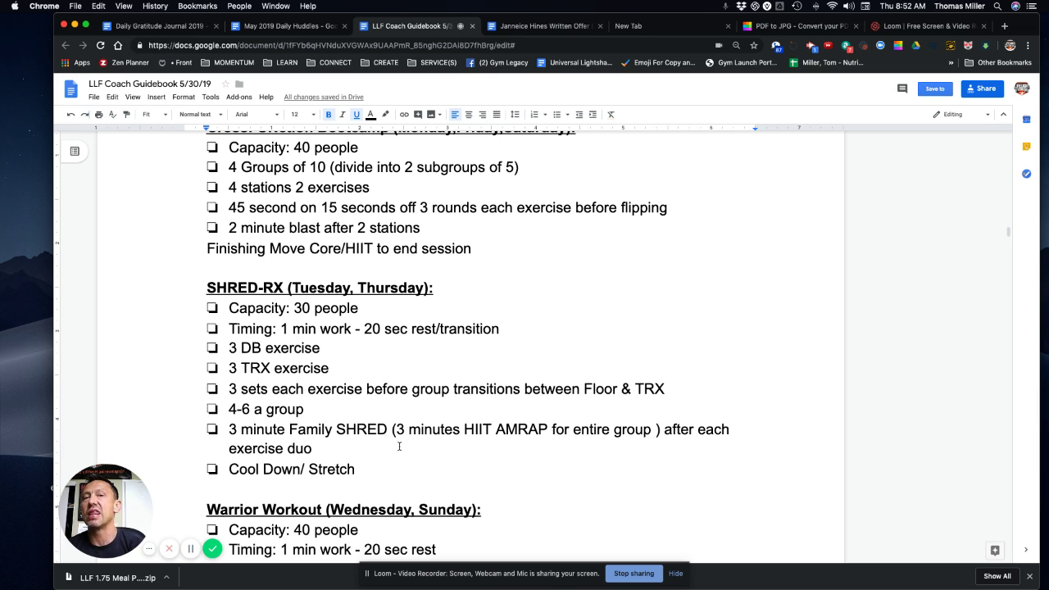
Append ' - 9 Reps of each (3 different moves)' after 'exercise duo' in the Family SHRED item.
double_click(330, 447)
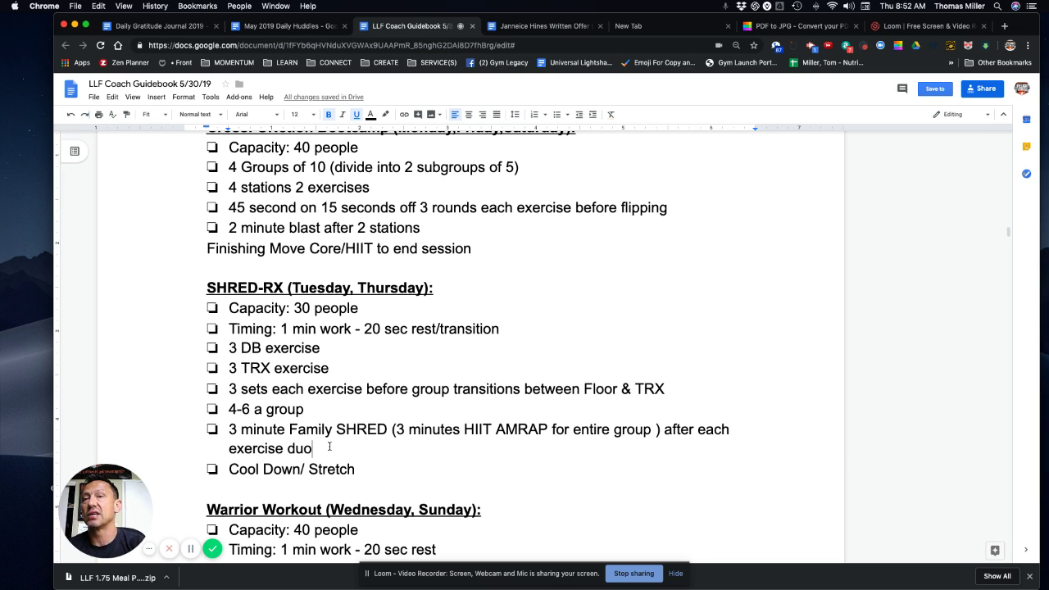
type(" - 9")
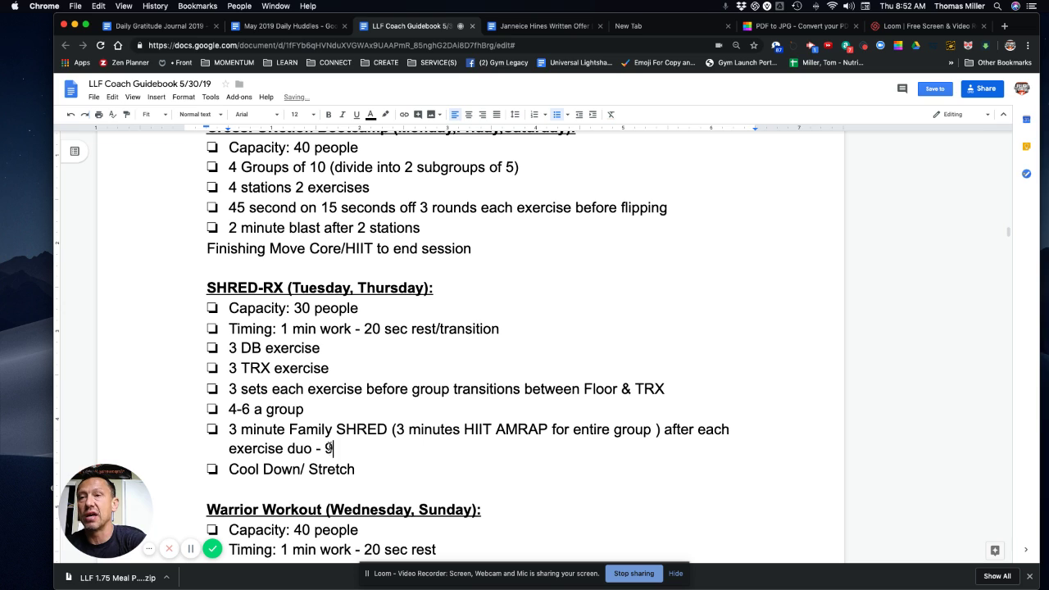
type(" Reps of ea")
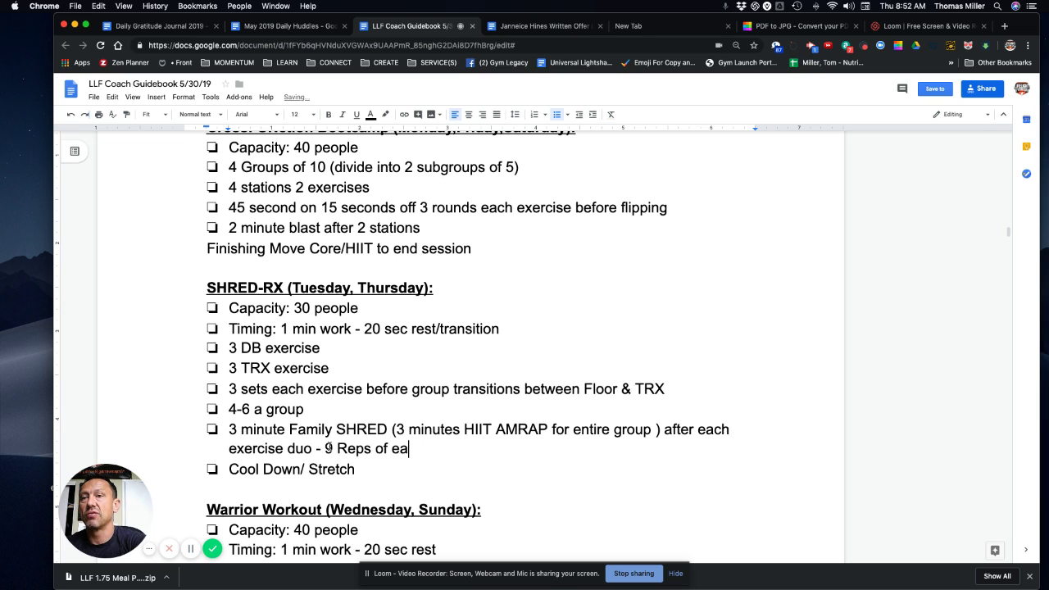
type("ch (e")
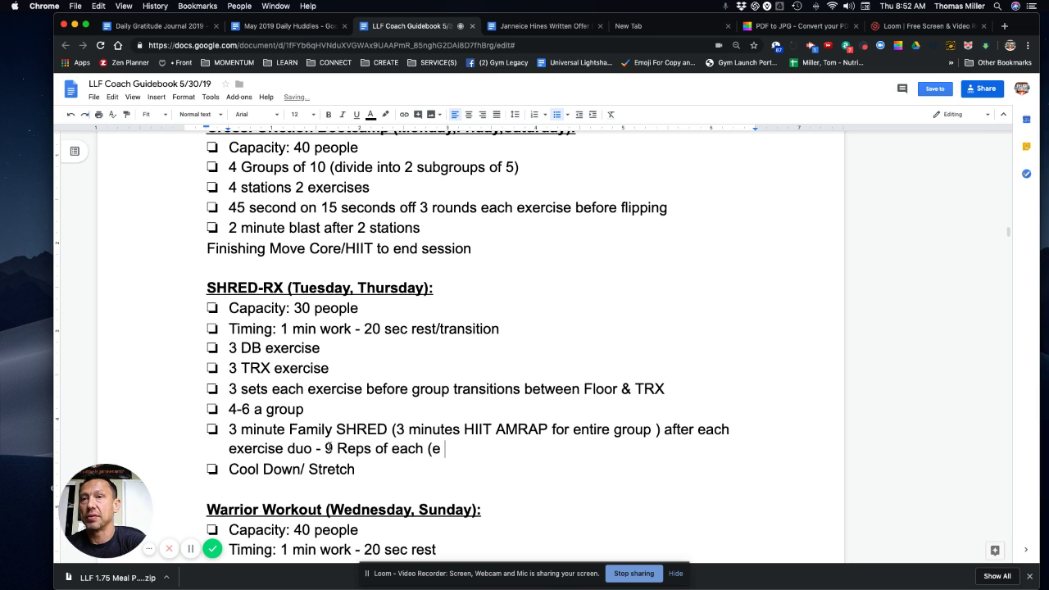
key("BackSpace")
type("3 different")
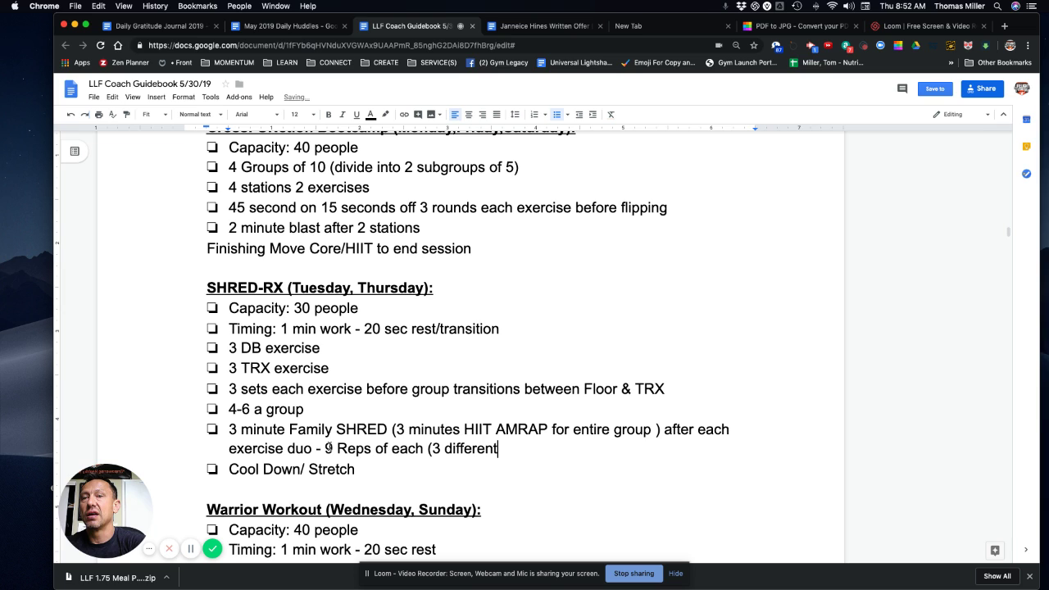
type(" moves)")
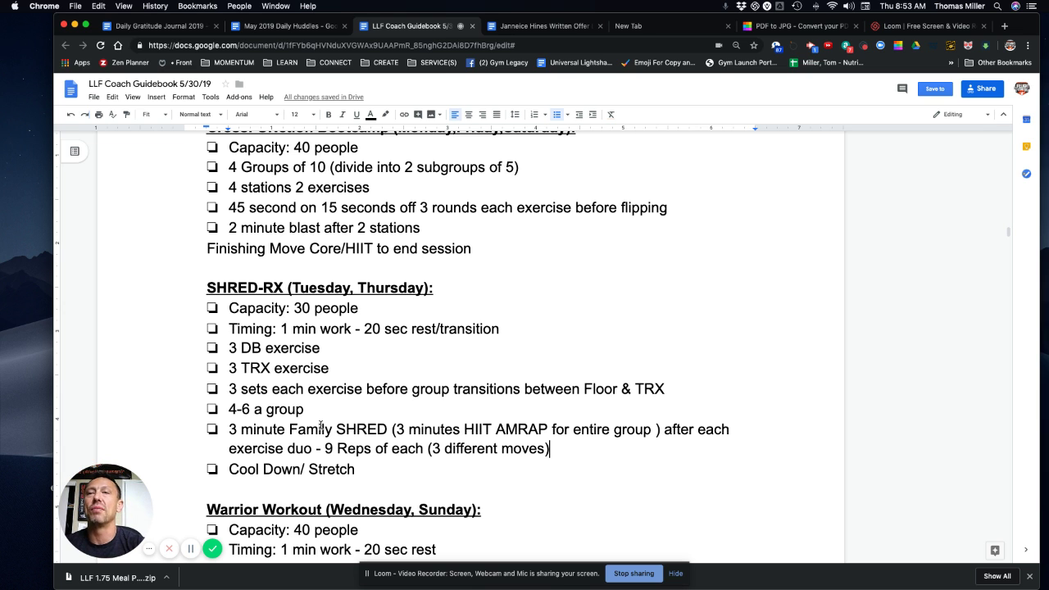
scroll(354, 382, "down", 2)
scroll(353, 382, "down", 5)
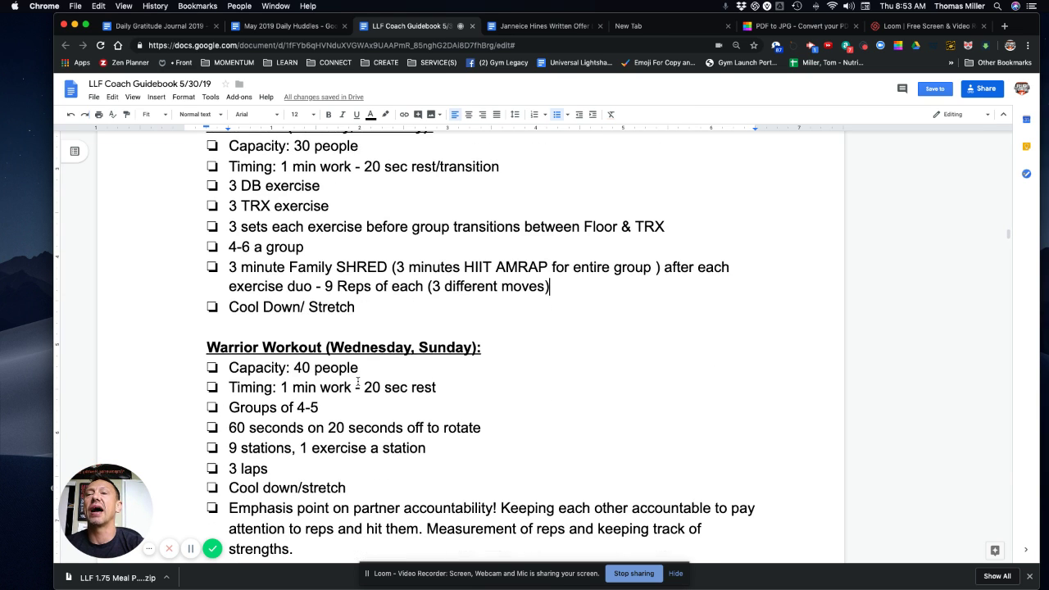
scroll(358, 380, "down", 1)
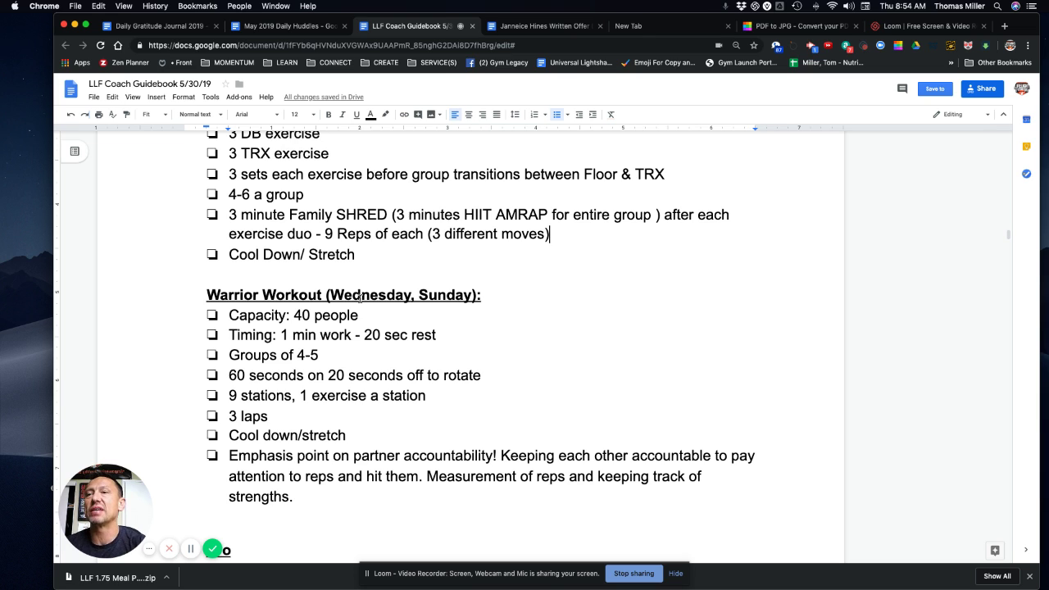
Scroll past the Warrior Workout list to read the Pro section's capacity, timing and qualification bullets.
scroll(383, 411, "down", 2)
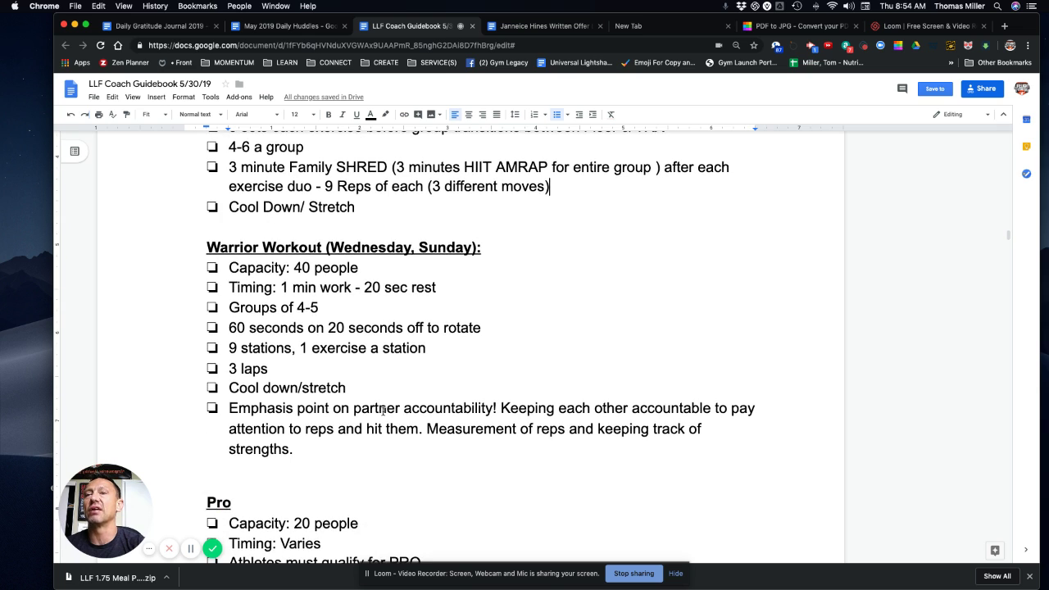
scroll(382, 411, "down", 3)
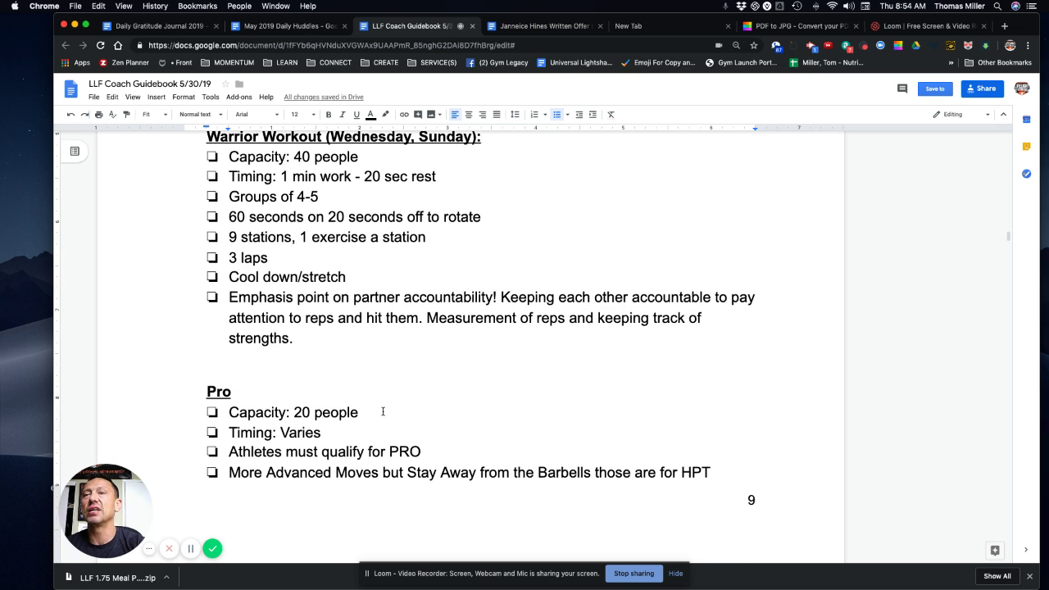
scroll(383, 412, "down", 1)
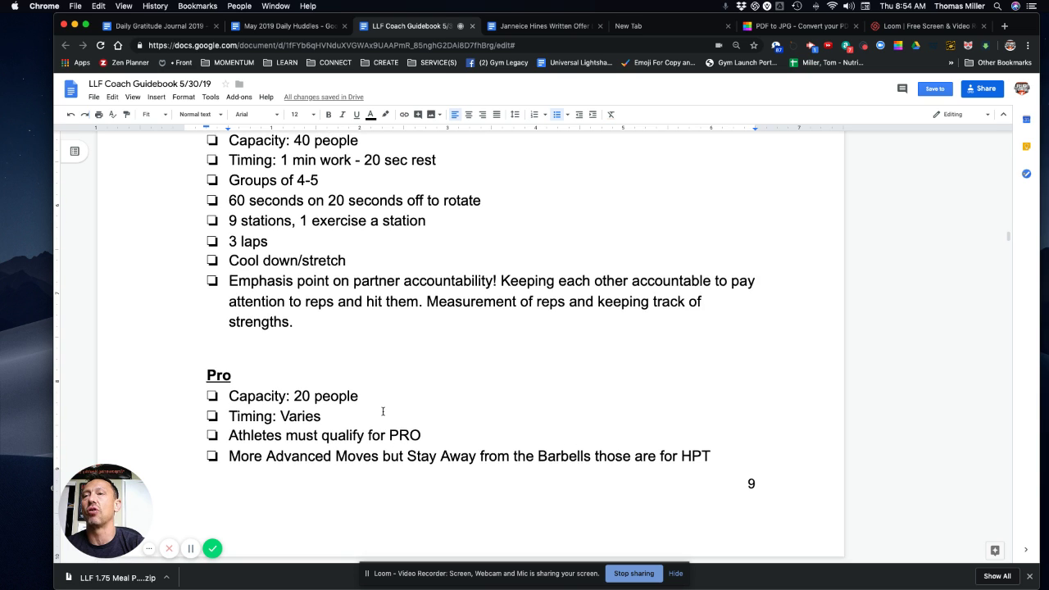
scroll(383, 412, "down", 1)
scroll(380, 368, "down", 1)
scroll(379, 368, "down", 3)
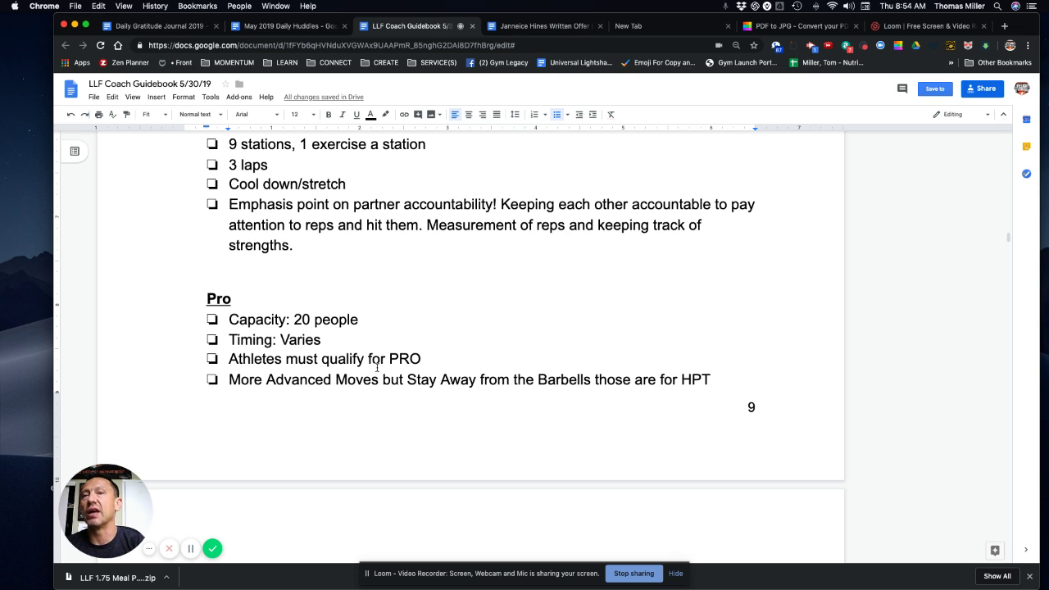
scroll(377, 369, "down", 2)
scroll(375, 369, "down", 1)
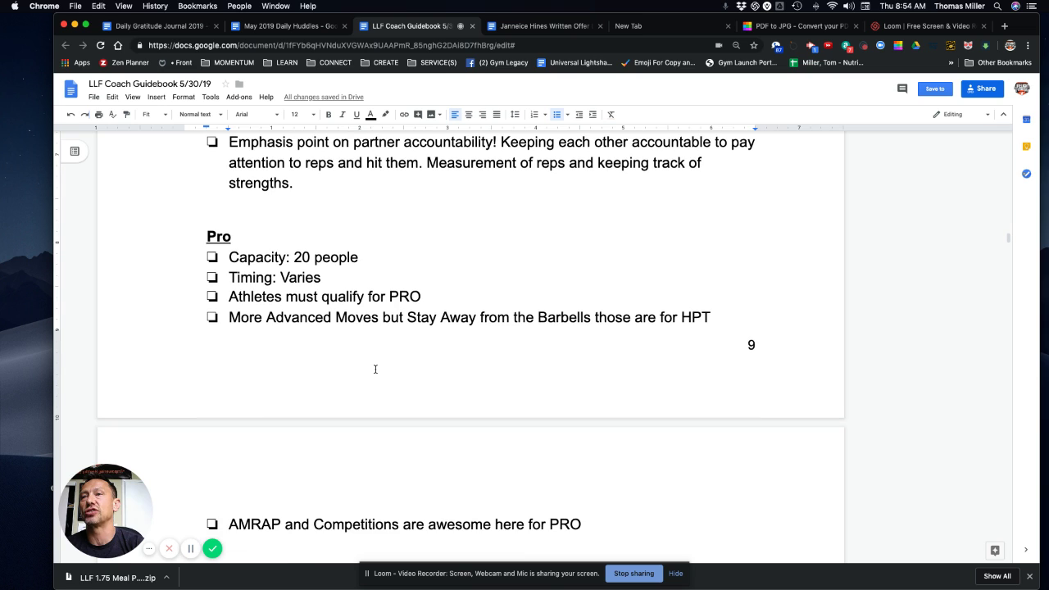
scroll(376, 369, "down", 1)
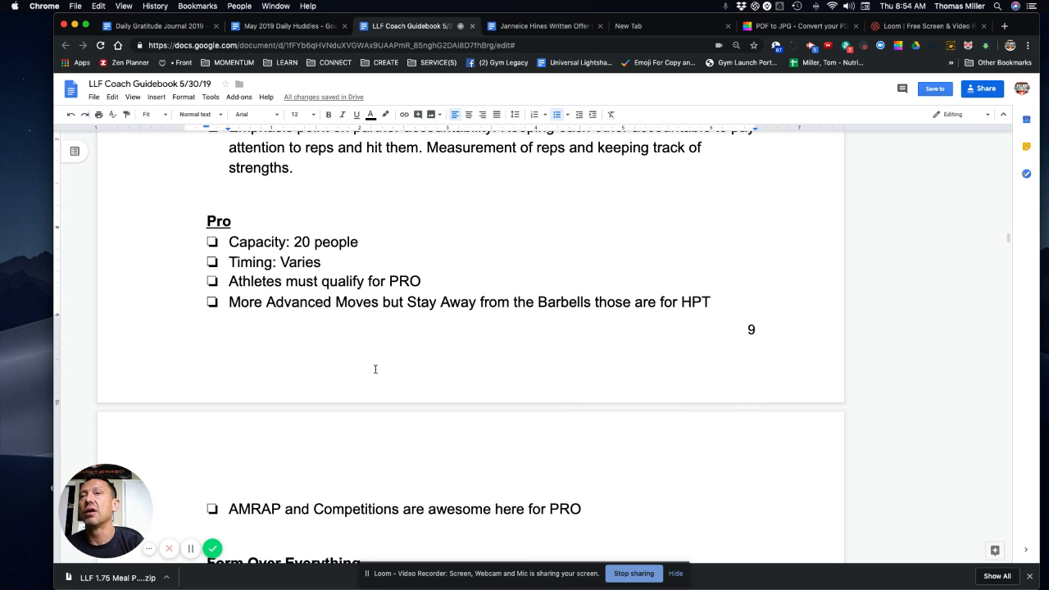
scroll(375, 369, "down", 1)
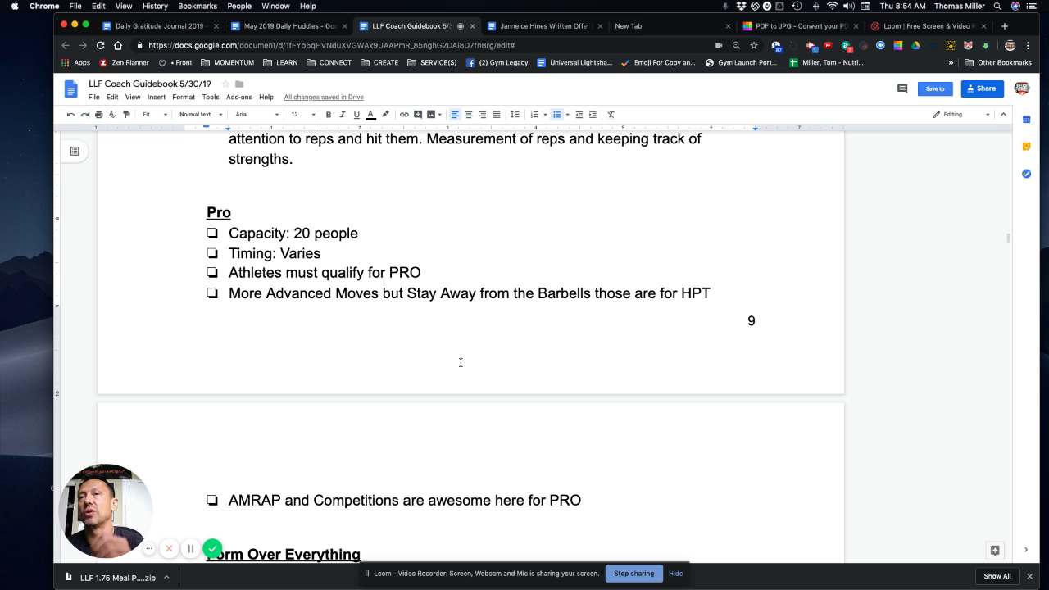
Scroll down to the Form Over Everything heading and its list on the next page.
scroll(414, 382, "down", 5)
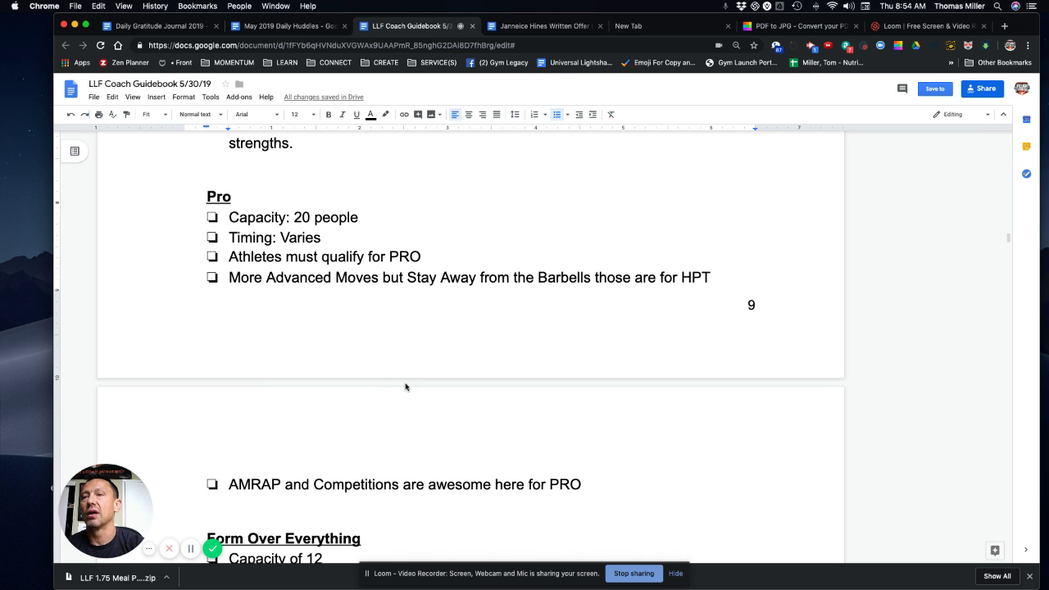
scroll(405, 383, "down", 5)
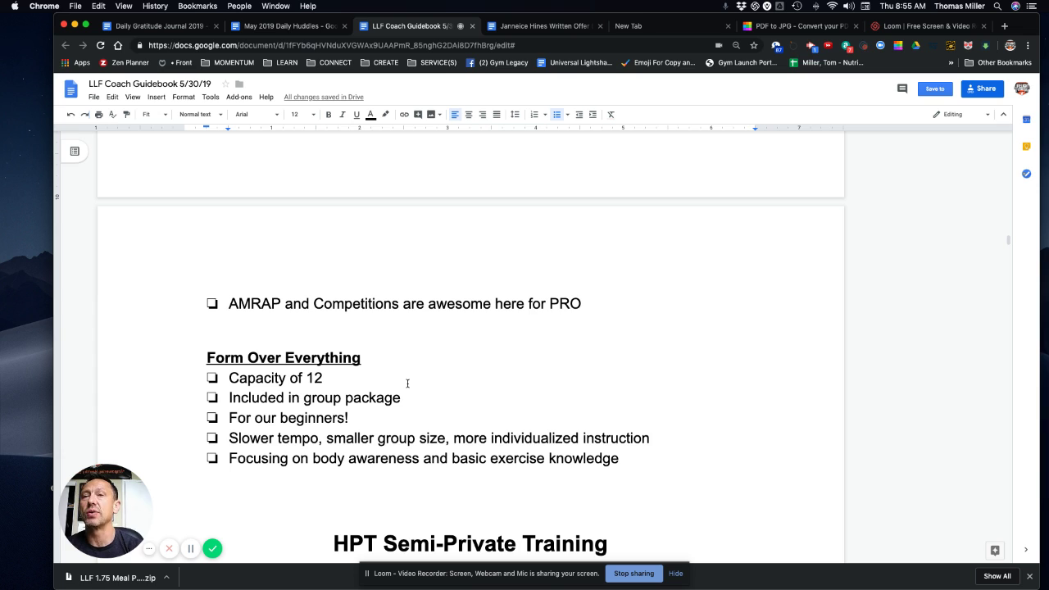
Scroll down to the HPT Semi-Private Training heading and read the HPT3 bullets.
scroll(517, 386, "down", 1)
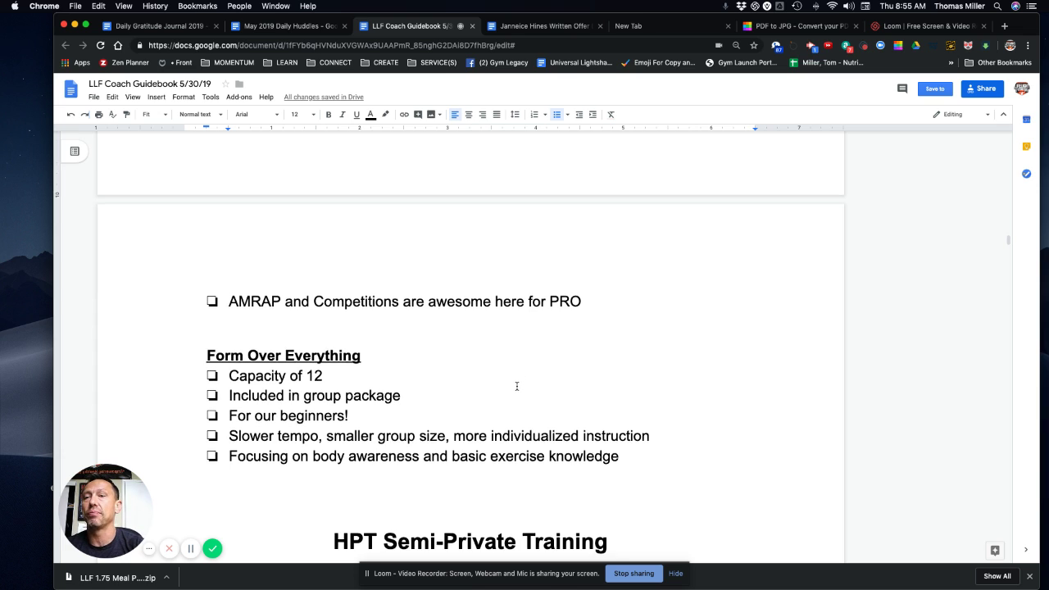
scroll(516, 386, "down", 3)
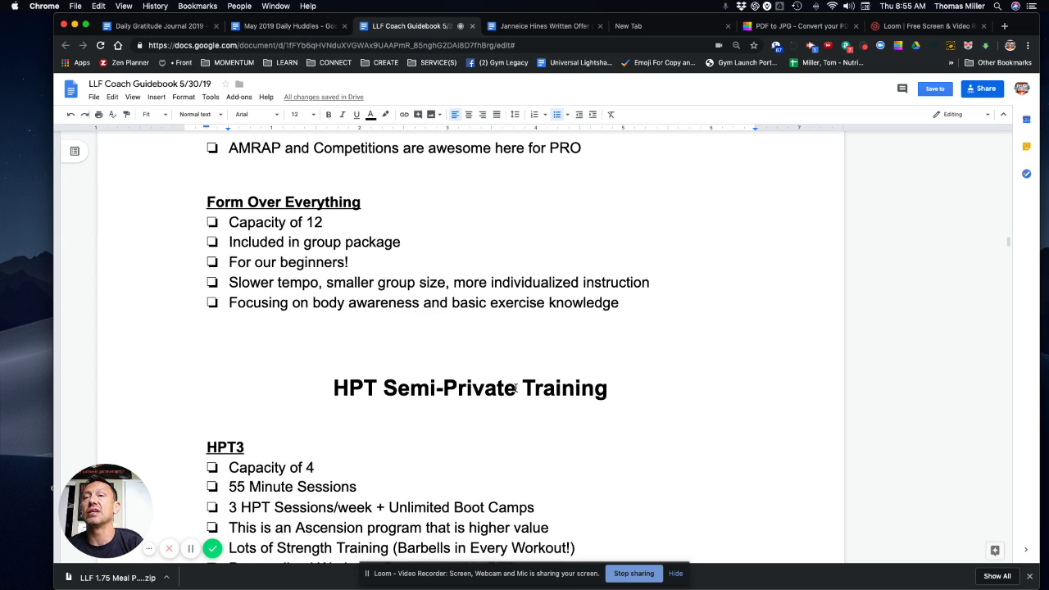
scroll(516, 387, "down", 1)
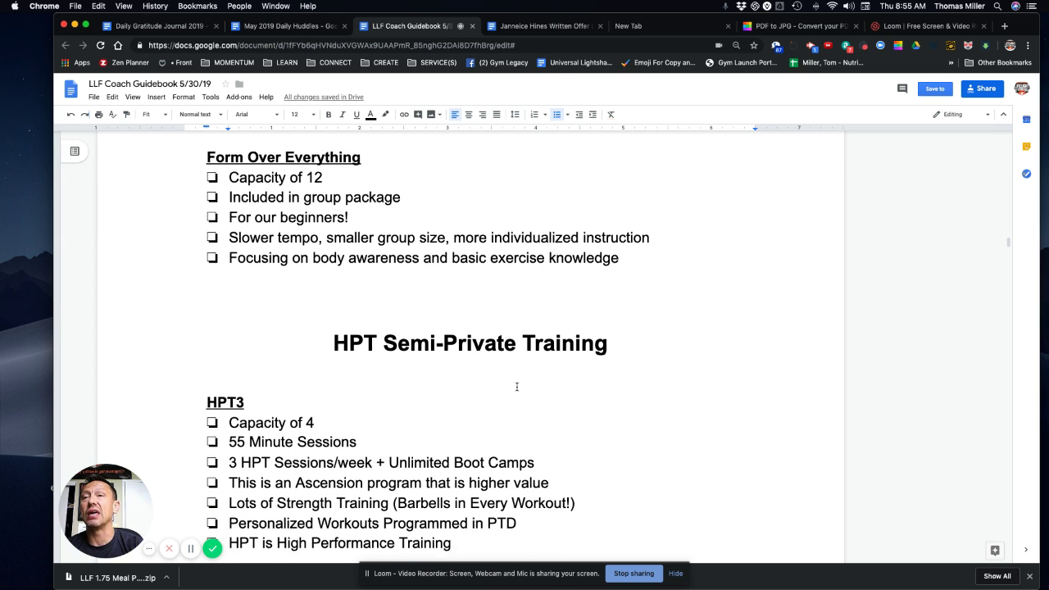
scroll(517, 387, "down", 1)
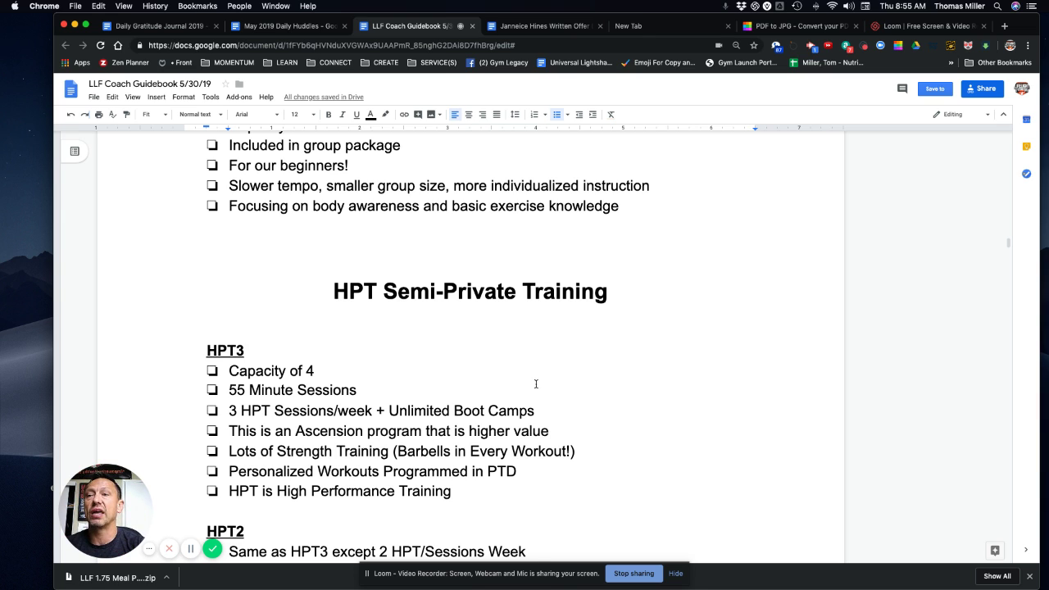
scroll(537, 383, "down", 1)
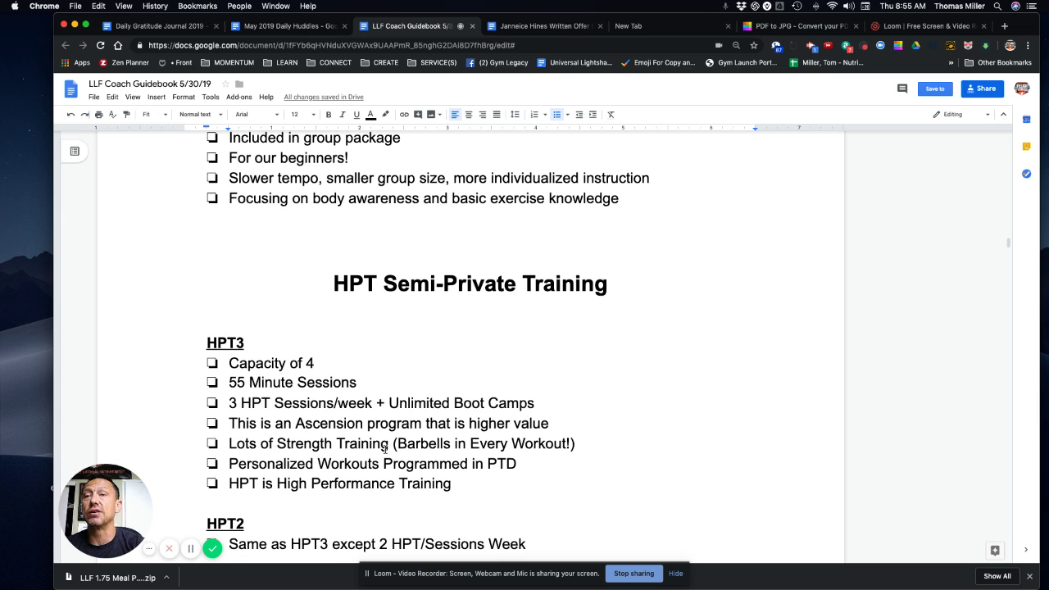
scroll(385, 447, "down", 1)
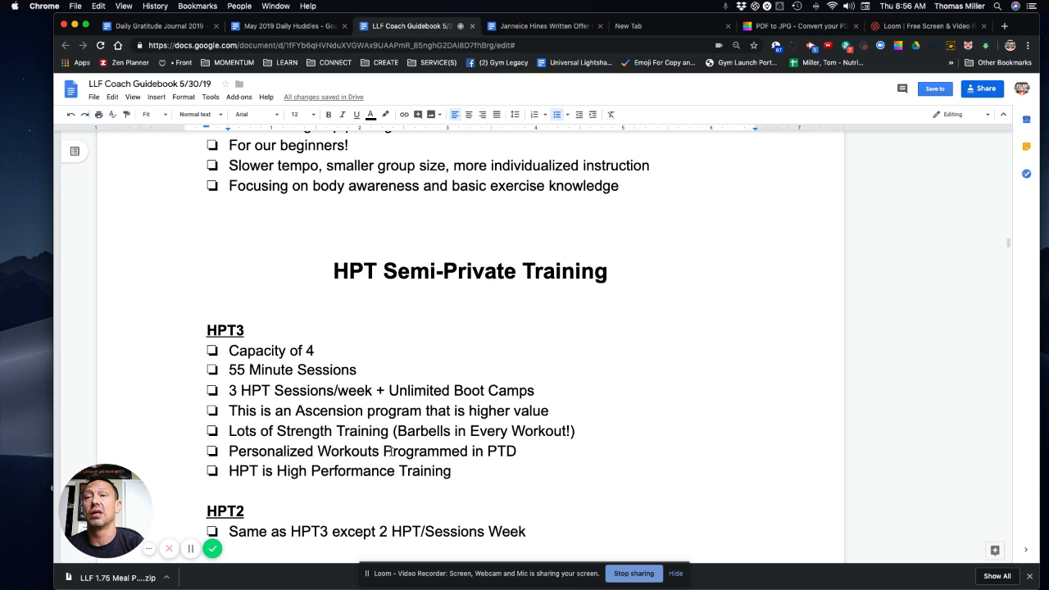
Scroll through the HPT2 and HPT1 descriptions to the Coaching Checklist on page 10.
scroll(385, 450, "down", 3)
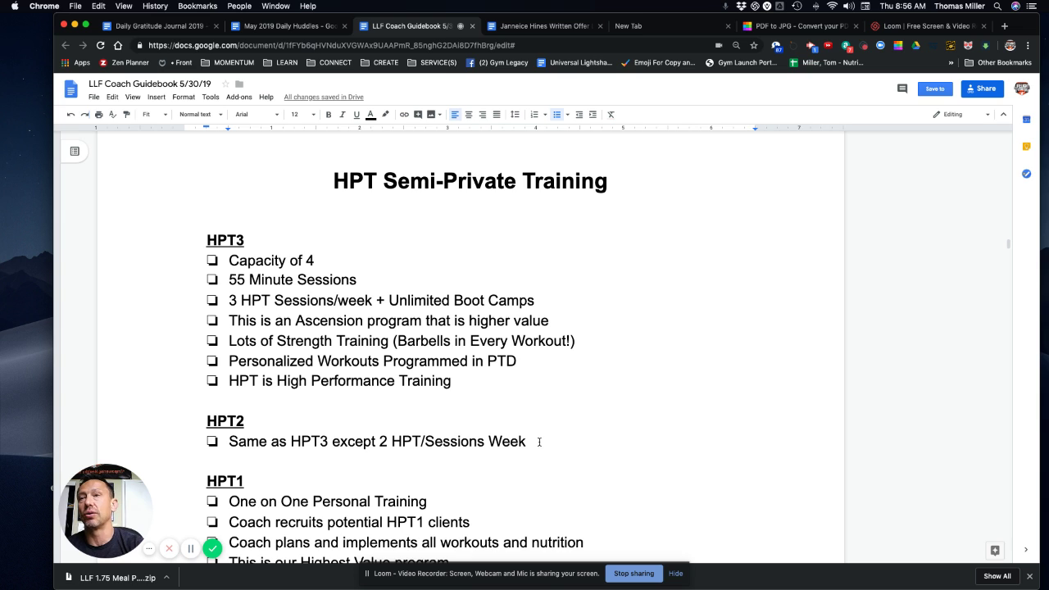
scroll(539, 442, "down", 3)
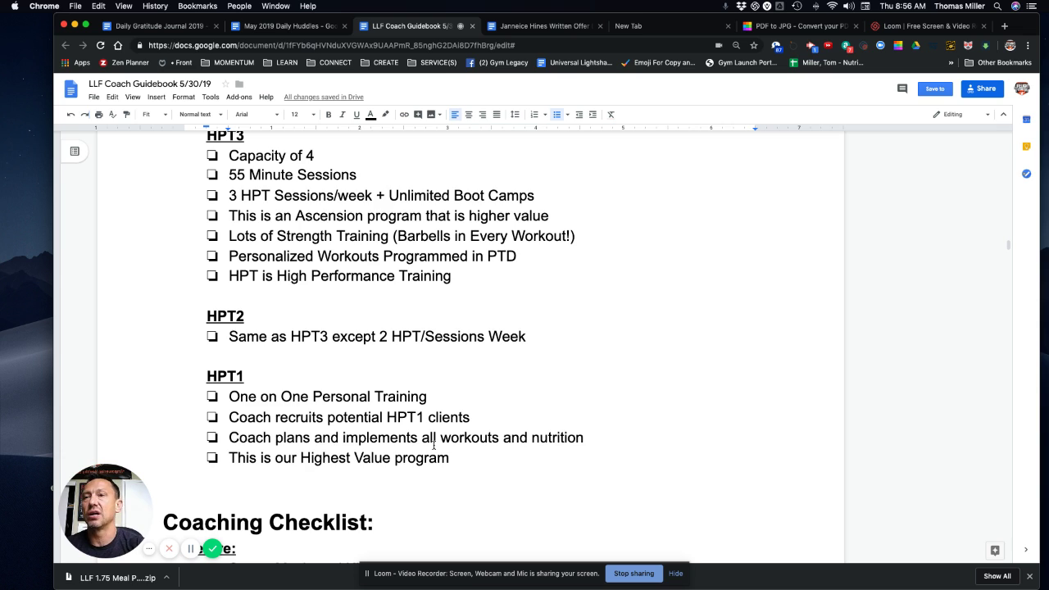
scroll(418, 446, "down", 5)
scroll(418, 445, "up", 1)
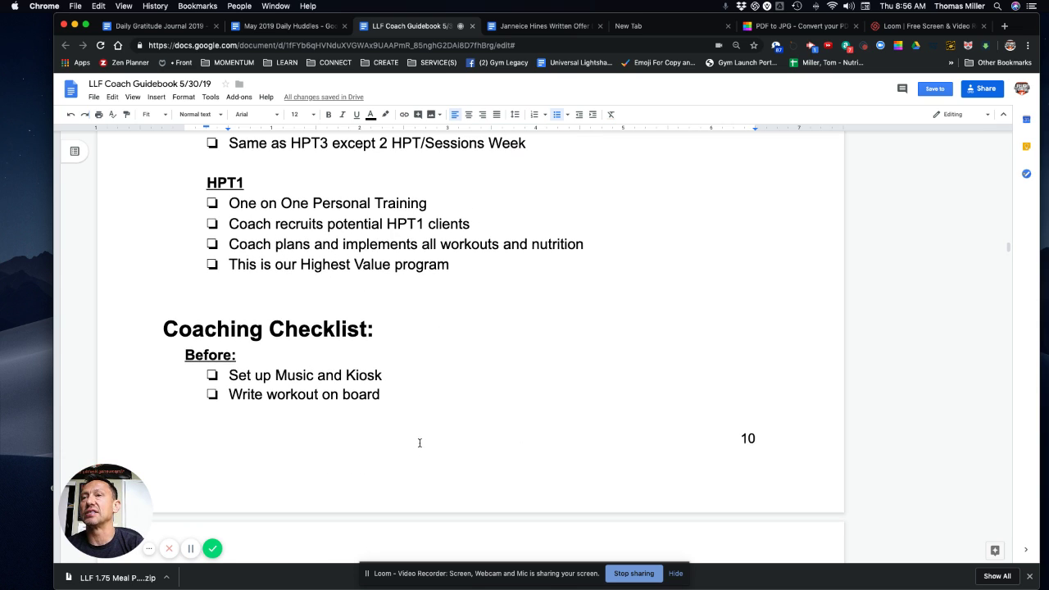